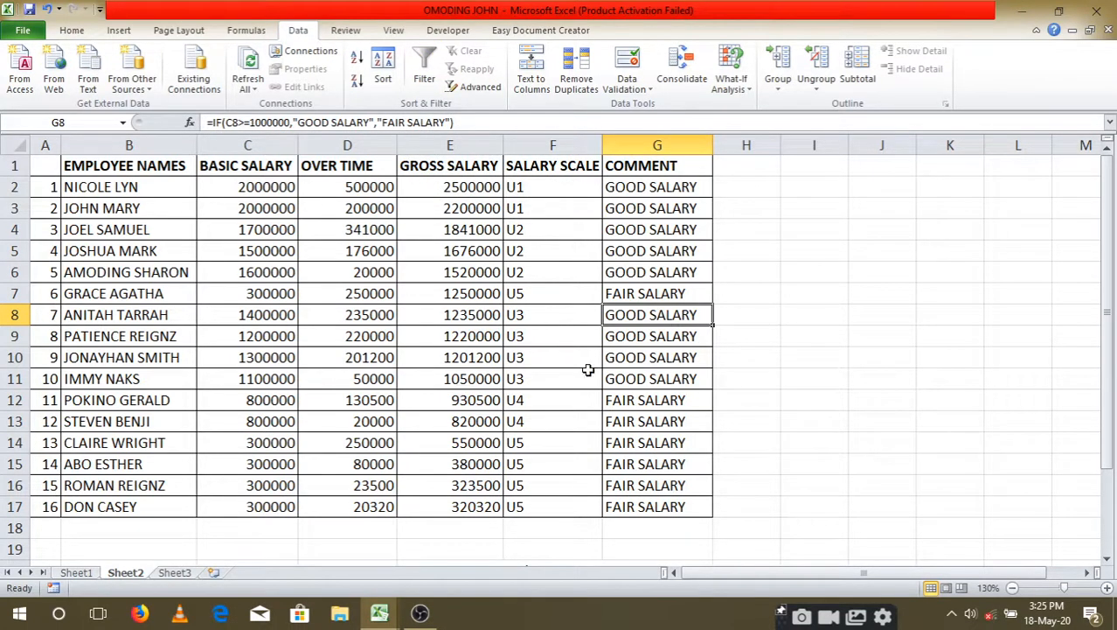
# Step: Turn on filtering for the employee salary table
pyautogui.click(449, 272)
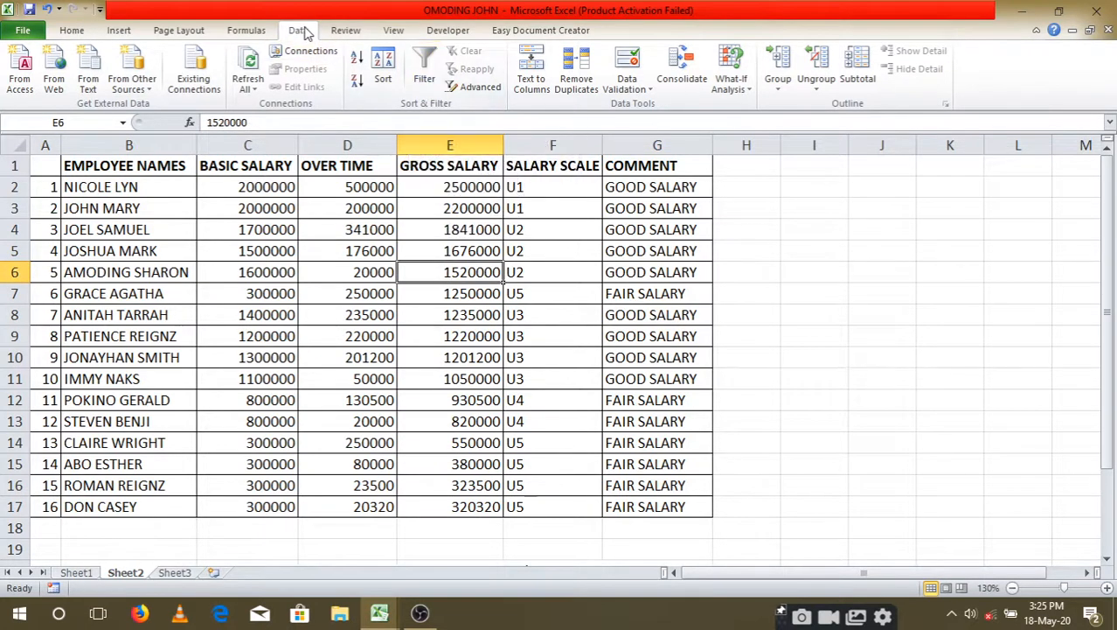
pyautogui.click(425, 59)
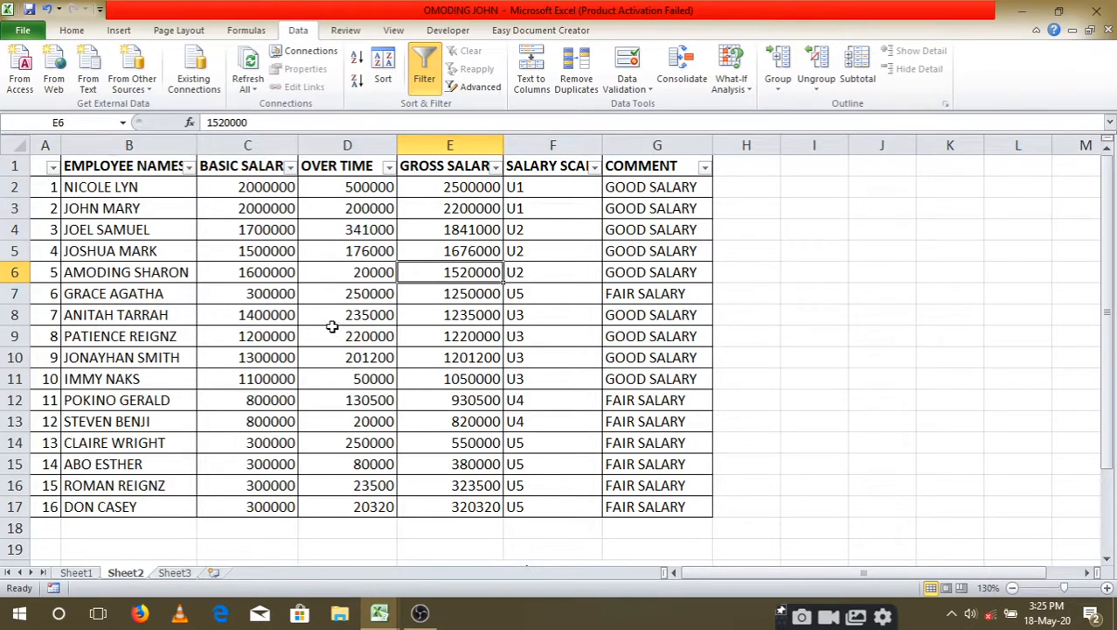
# Step: Filter the OVER TIME column for values greater than 50000, and undo the filter
pyautogui.click(388, 167)
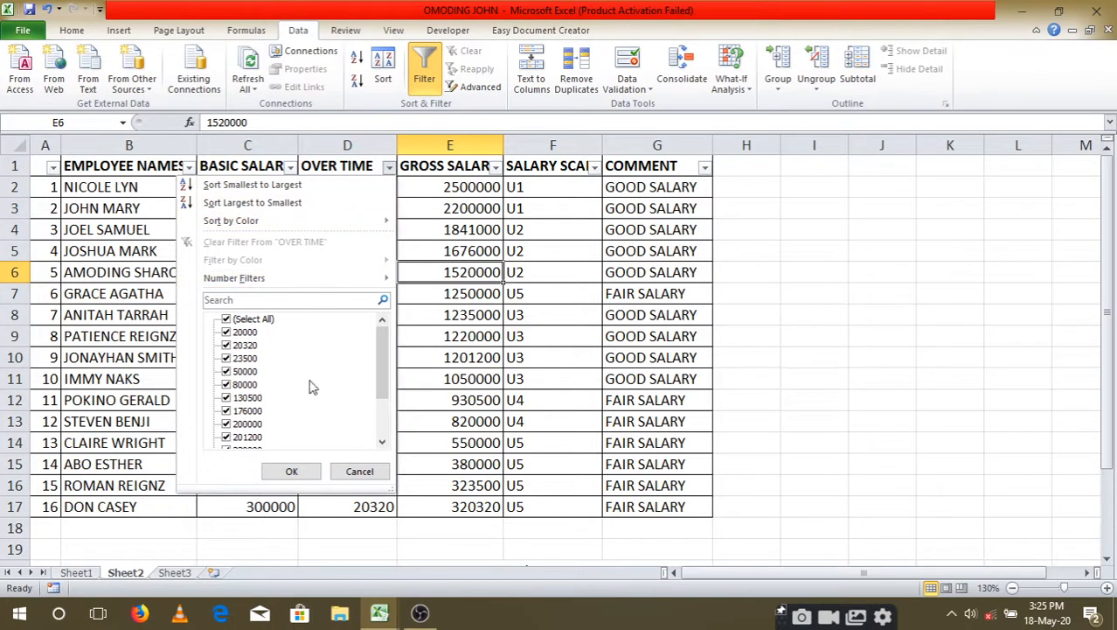
pyautogui.moveTo(254, 281)
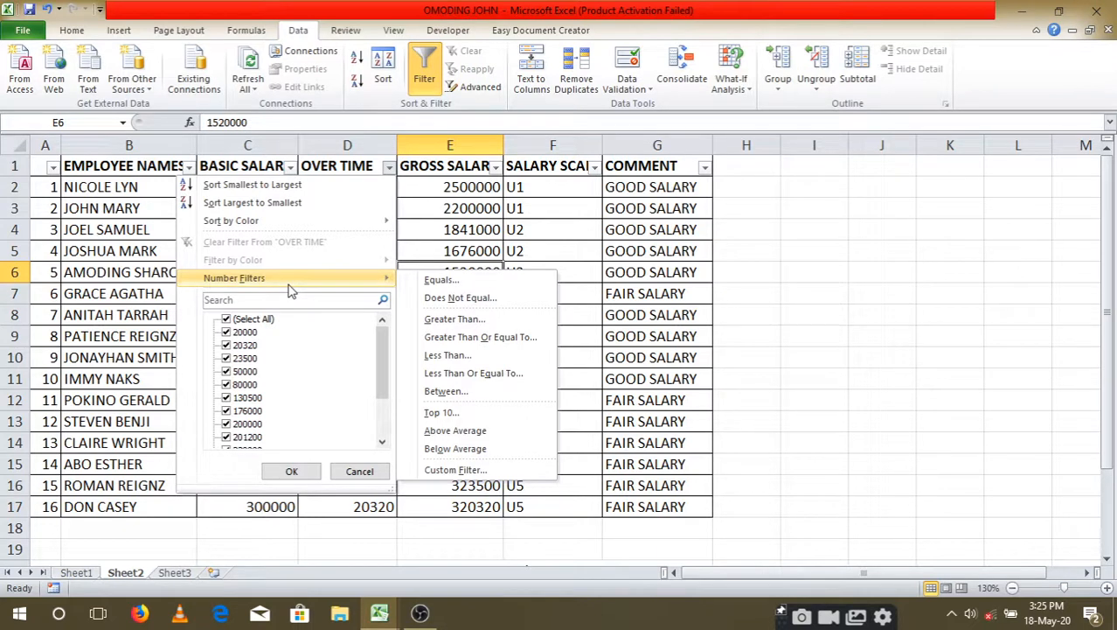
pyautogui.click(472, 320)
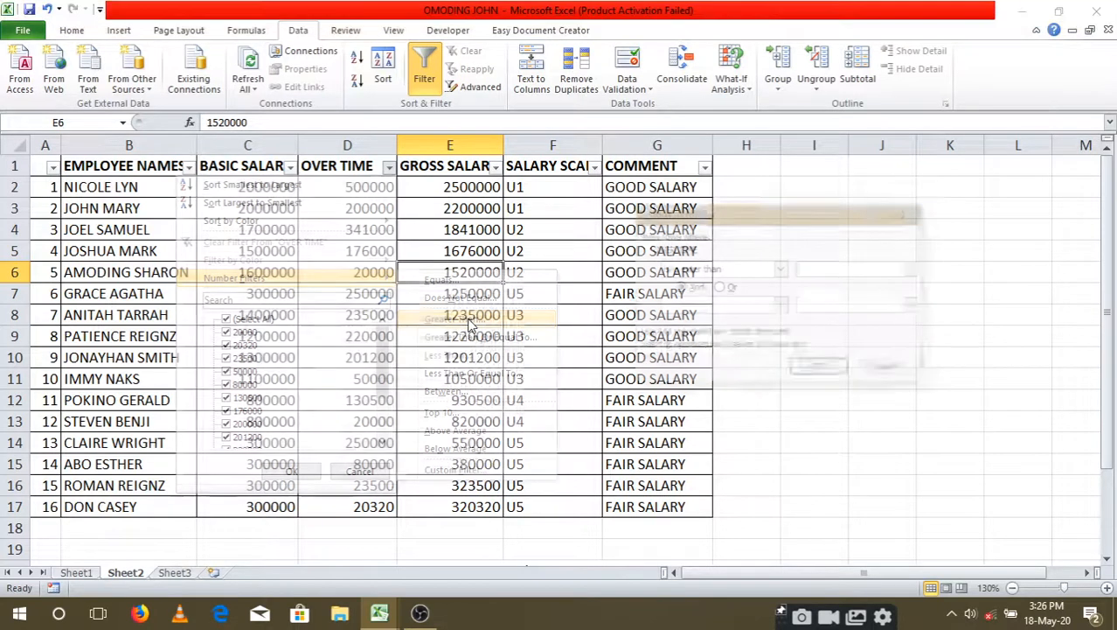
pyautogui.moveTo(752, 210); pyautogui.dragTo(576, 298)
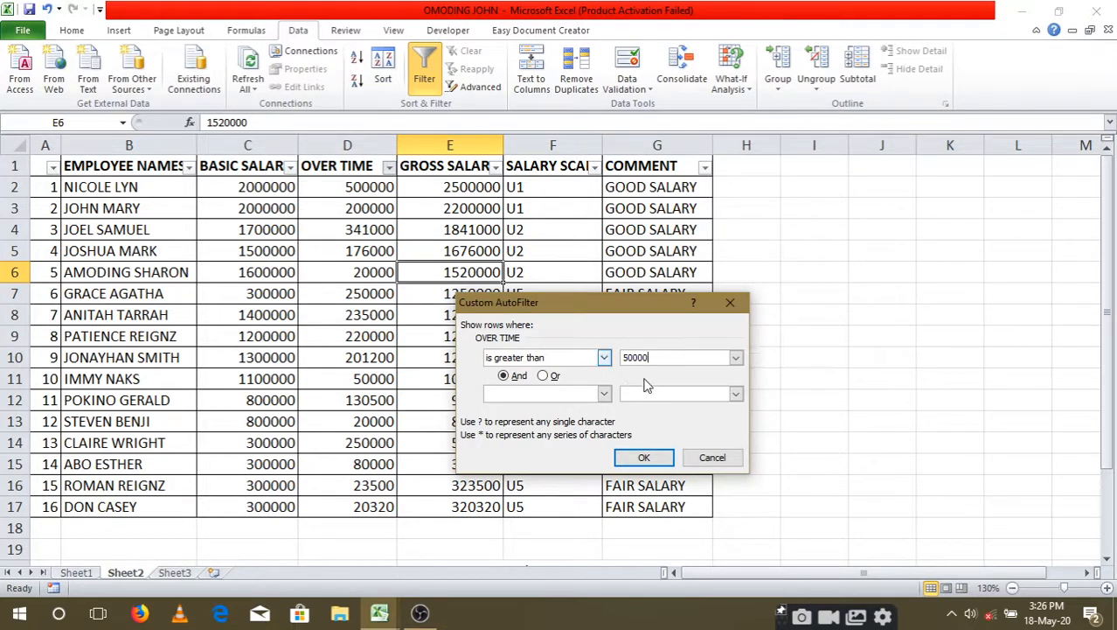
pyautogui.click(645, 457)
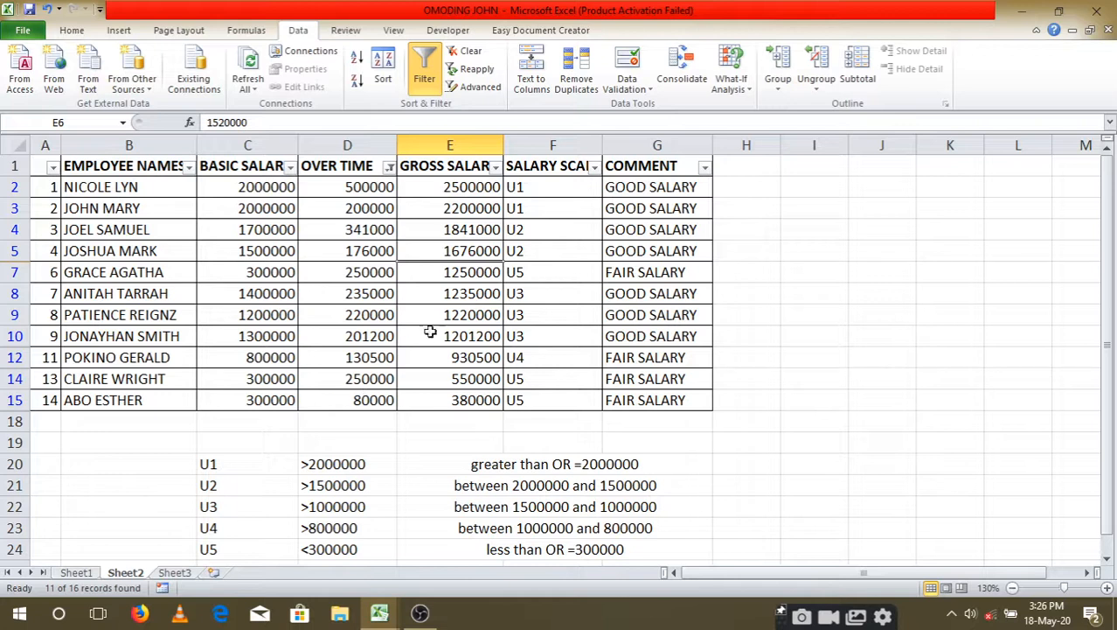
pyautogui.click(48, 10)
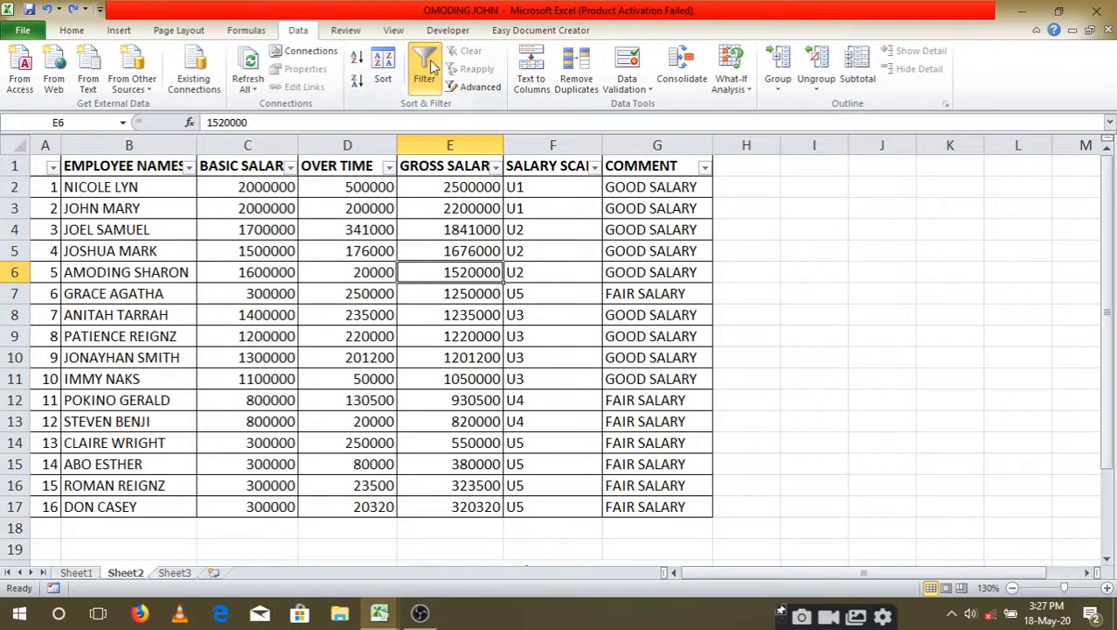
# Step: Filter the SALARY SCALE column for entries containing U3, and undo the filter
pyautogui.click(594, 167)
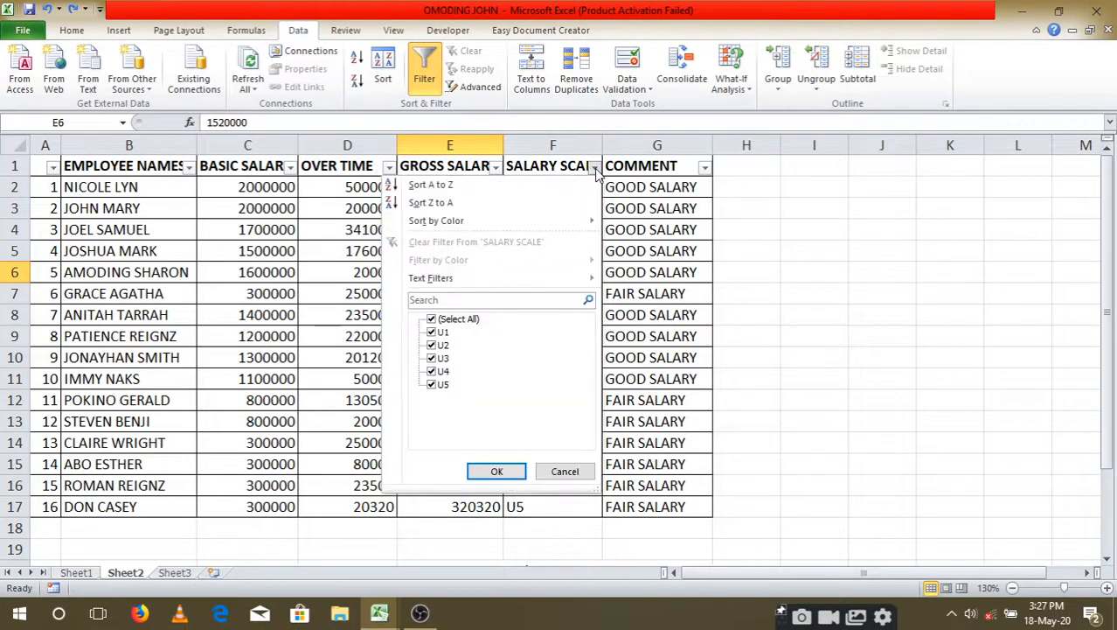
pyautogui.moveTo(509, 281)
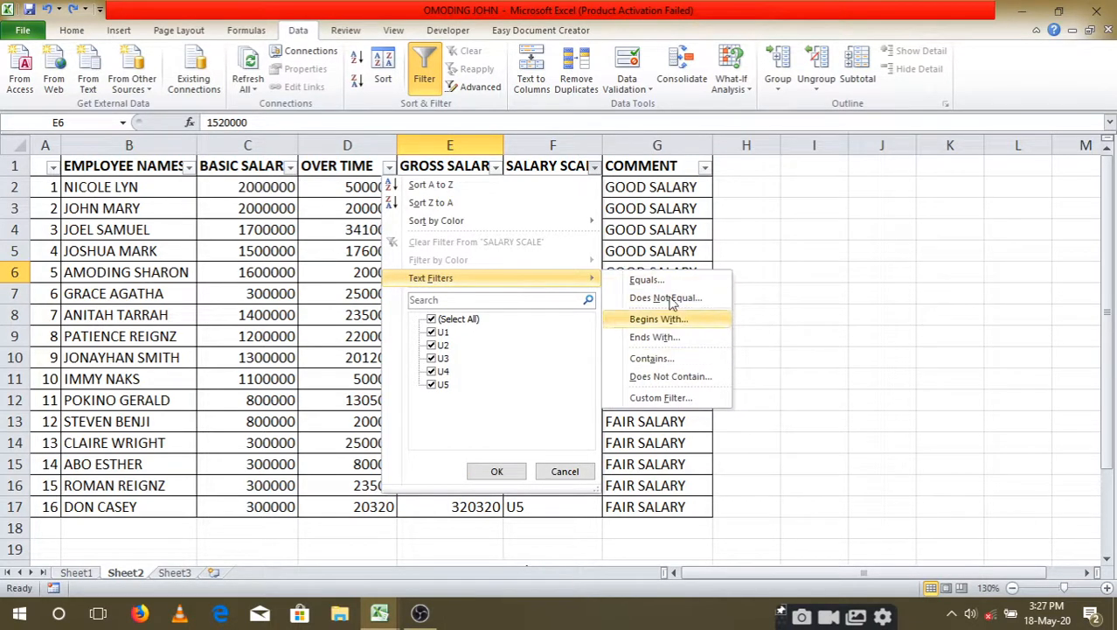
pyautogui.click(668, 367)
pyautogui.moveTo(584, 294); pyautogui.dragTo(610, 262)
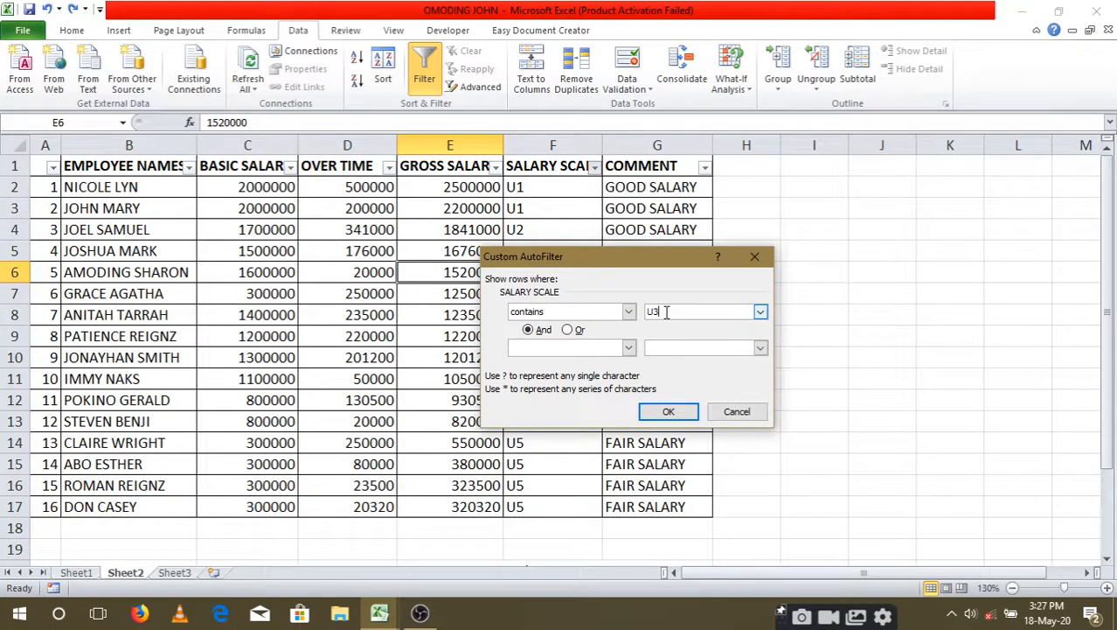
pyautogui.click(671, 412)
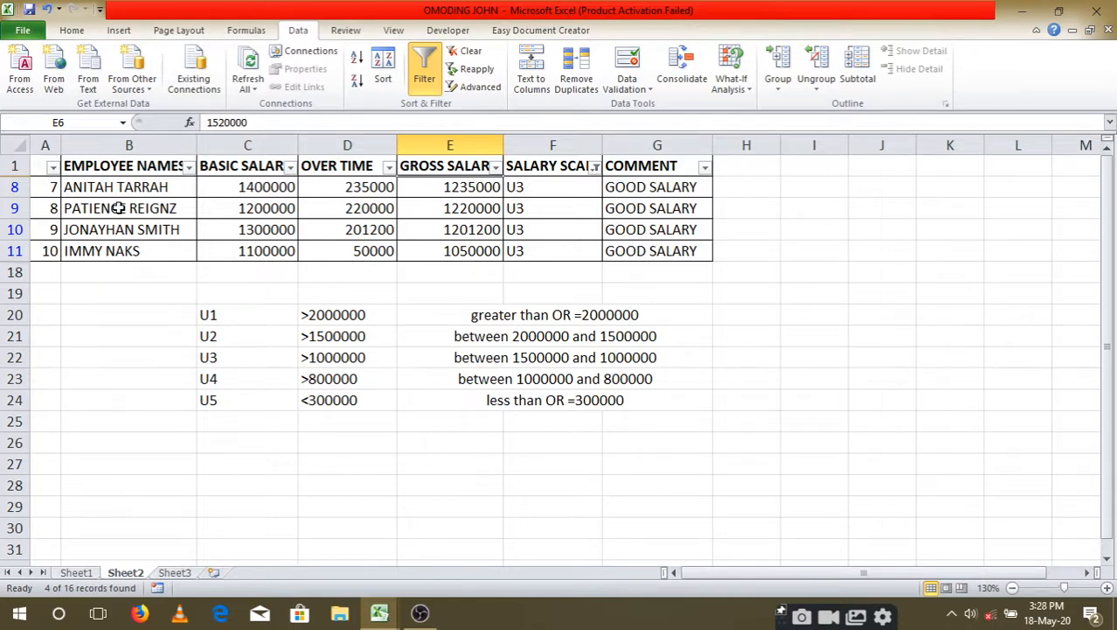
pyautogui.click(190, 166)
pyautogui.click(190, 166)
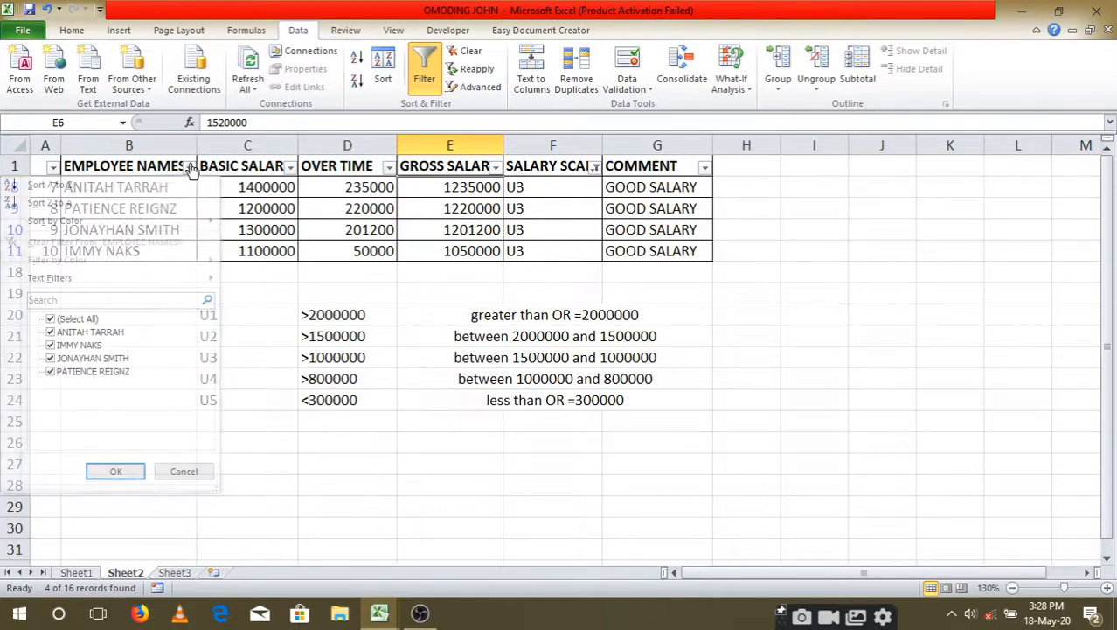
pyautogui.click(47, 10)
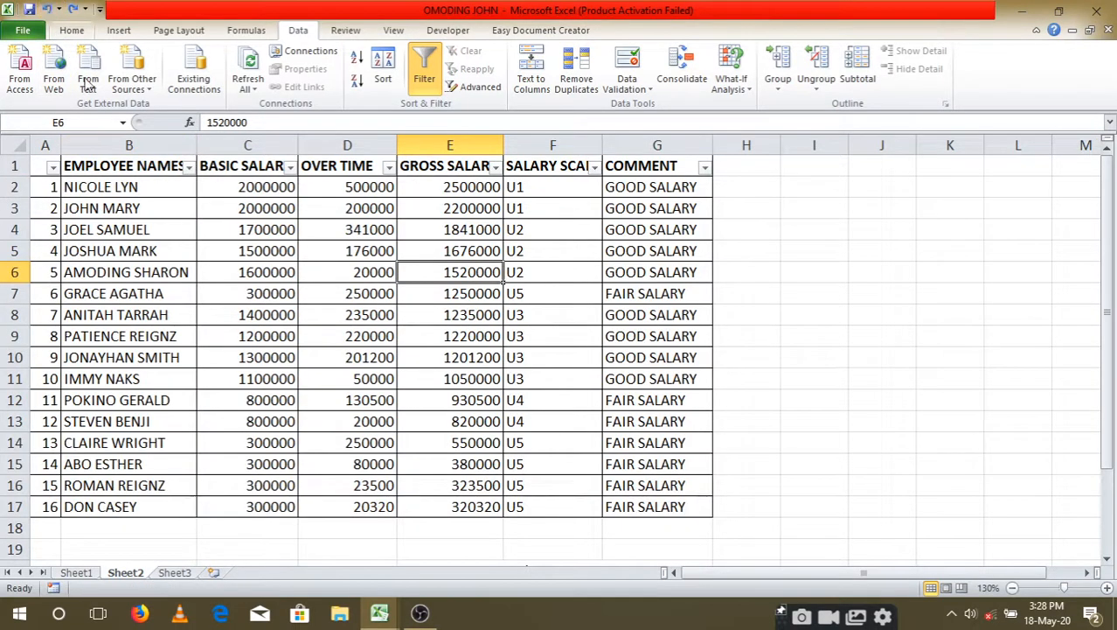
# Step: Filter the EMPLOYEE NAMES column with a contains condition on the chosen employee's surname
pyautogui.click(190, 168)
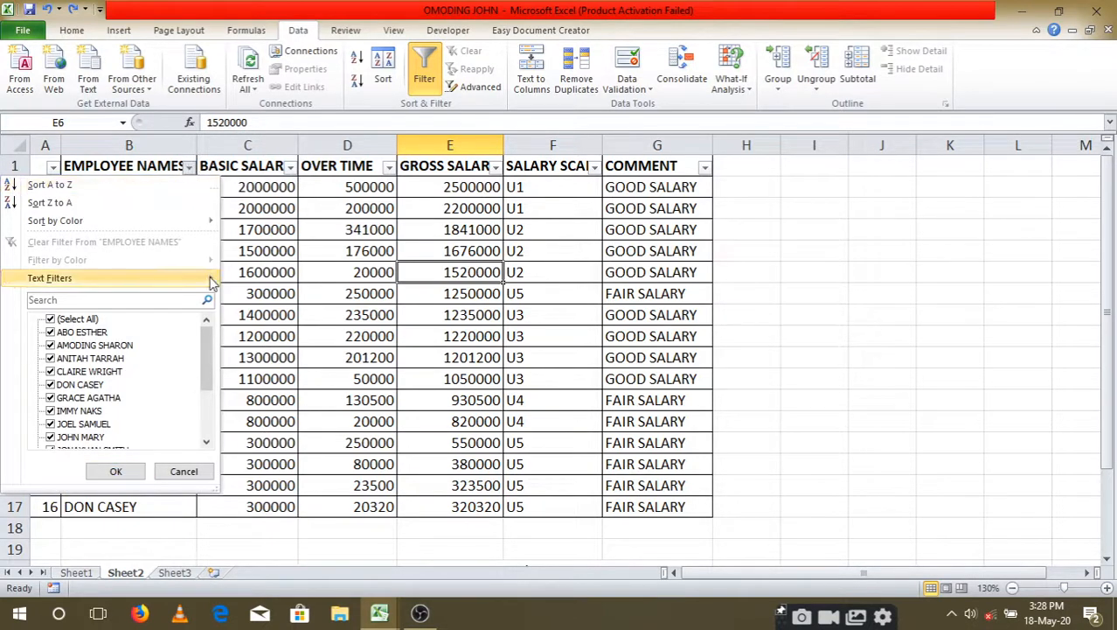
pyautogui.moveTo(208, 280)
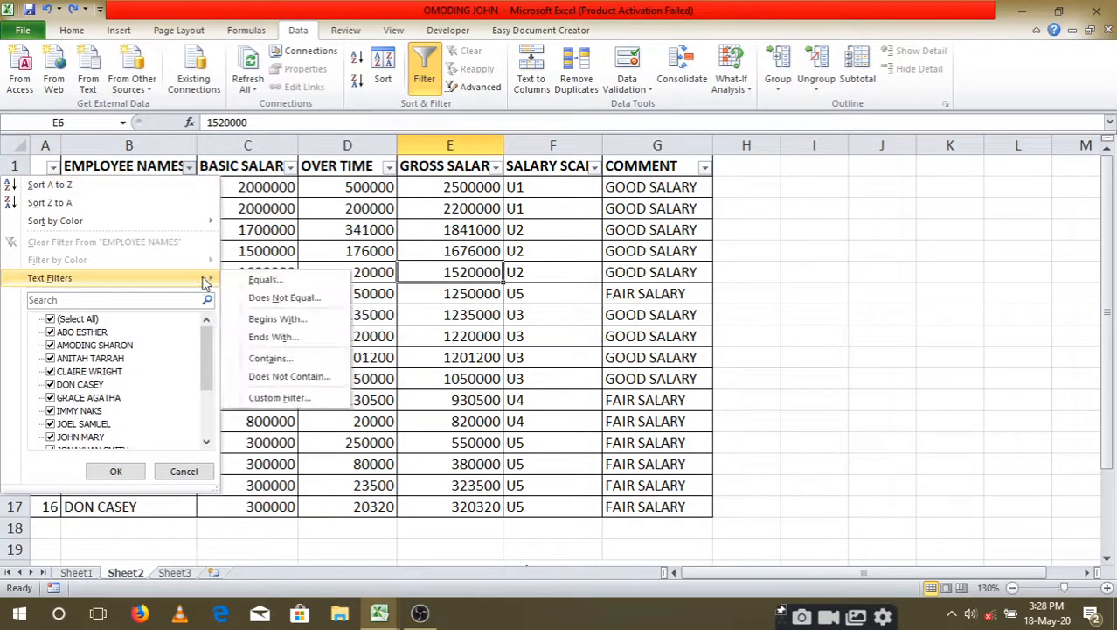
pyautogui.click(289, 362)
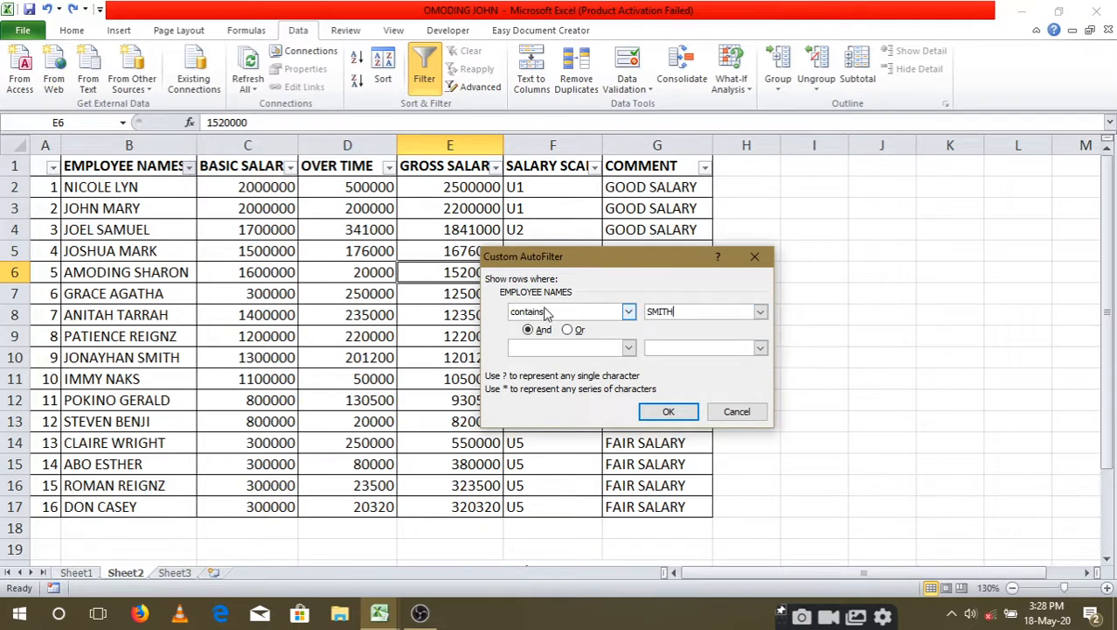
pyautogui.click(629, 312)
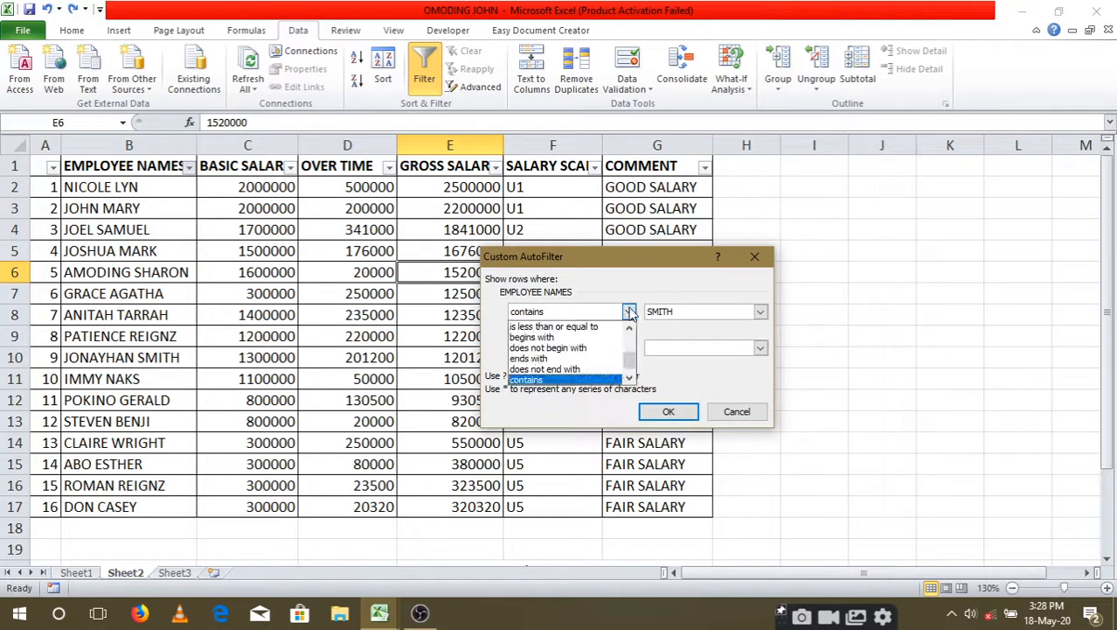
pyautogui.click(629, 313)
pyautogui.click(670, 412)
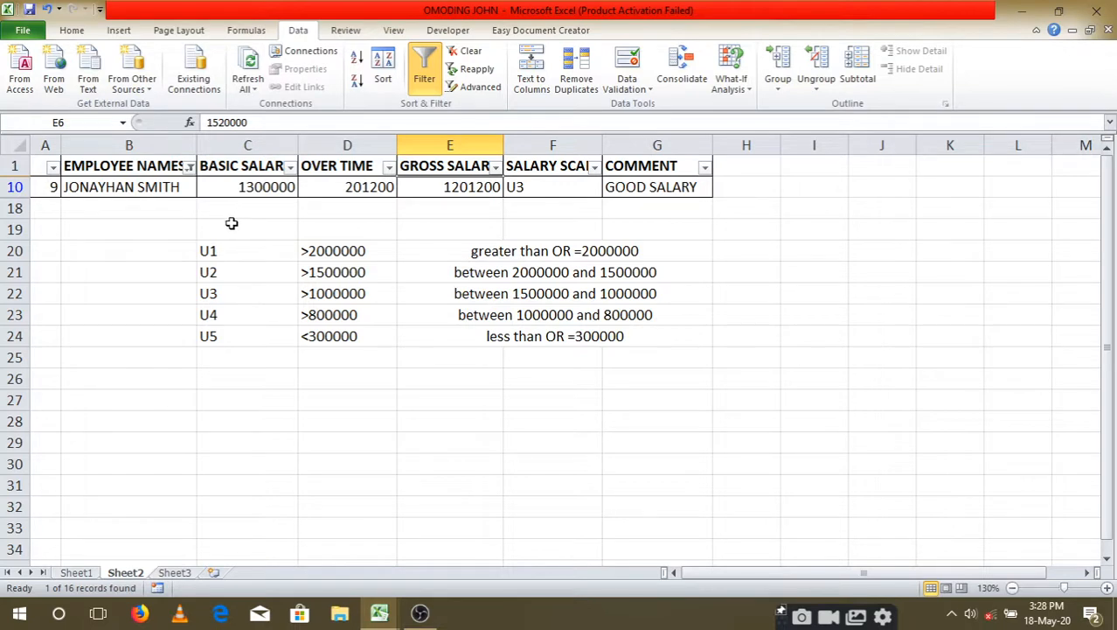
# Step: Switch to Sheet3 and look through the student marks table
pyautogui.click(176, 573)
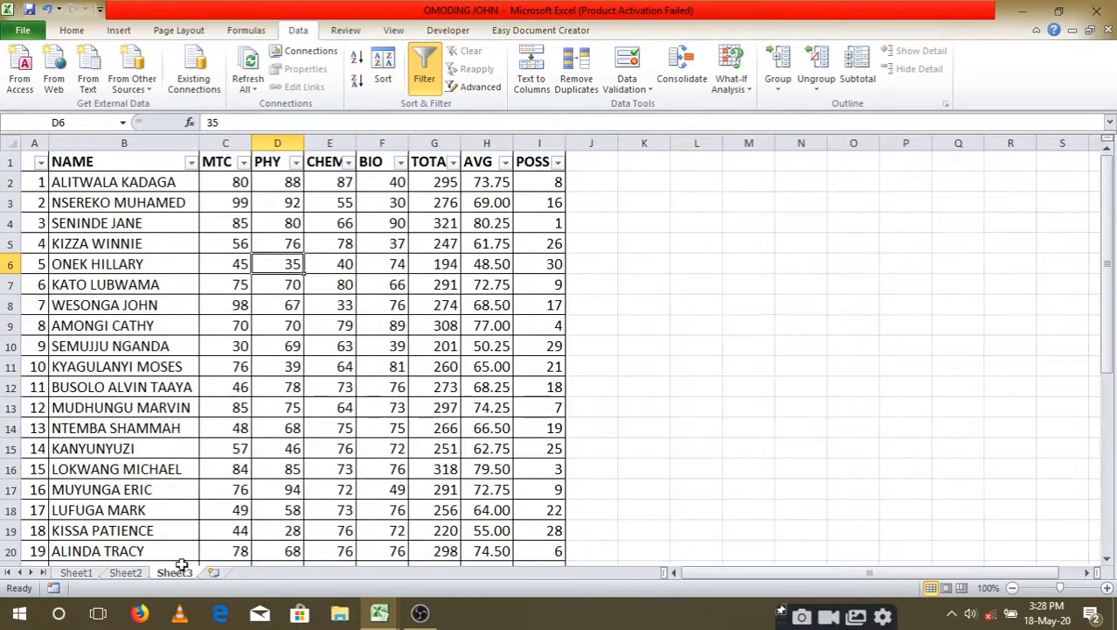
pyautogui.scroll(-5, 291, 306)
pyautogui.scroll(5, 289, 350)
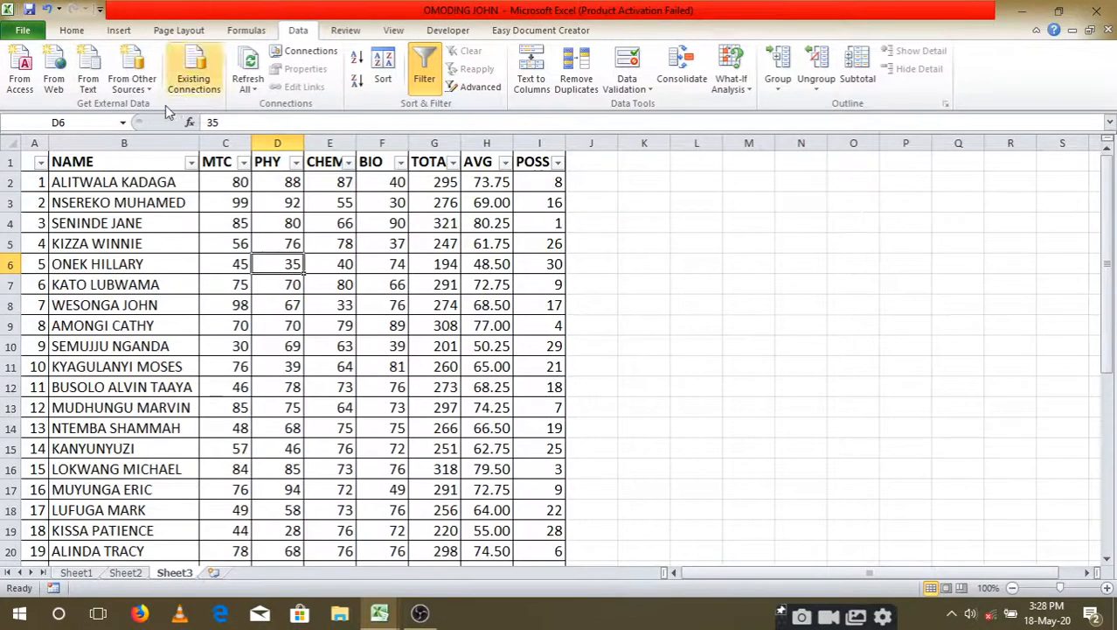
# Step: Turn off filtering on the student marks table, review its rows, and turn filtering back on
pyautogui.click(425, 75)
pyautogui.scroll(-1, 354, 363)
pyautogui.scroll(-8, 354, 361)
pyautogui.scroll(9, 354, 360)
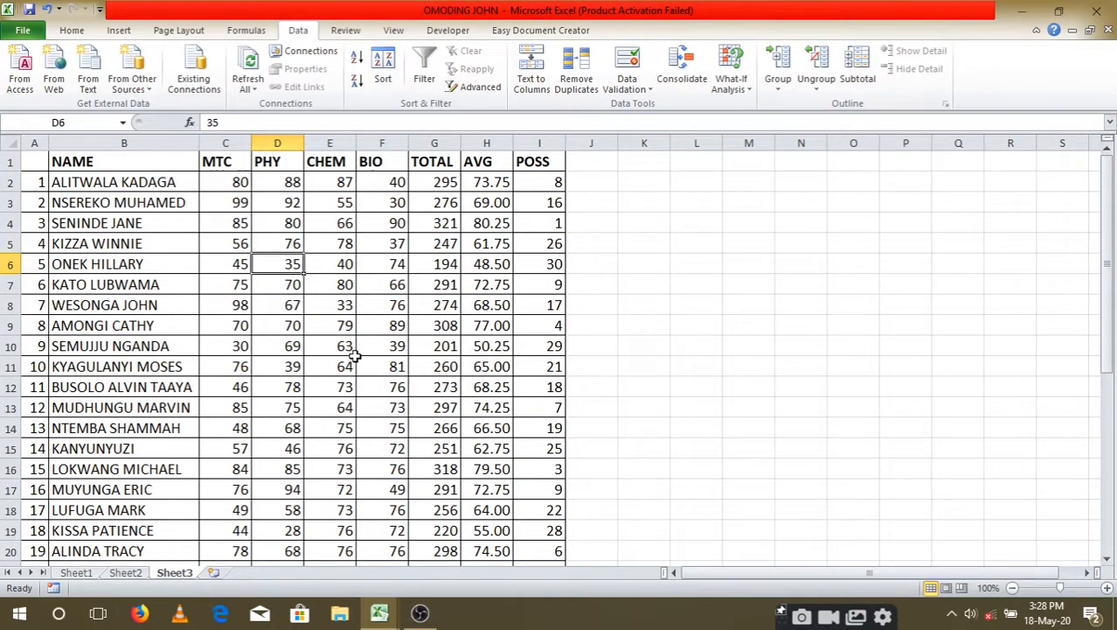
pyautogui.scroll(-5, 354, 357)
pyautogui.scroll(5, 534, 428)
pyautogui.click(425, 63)
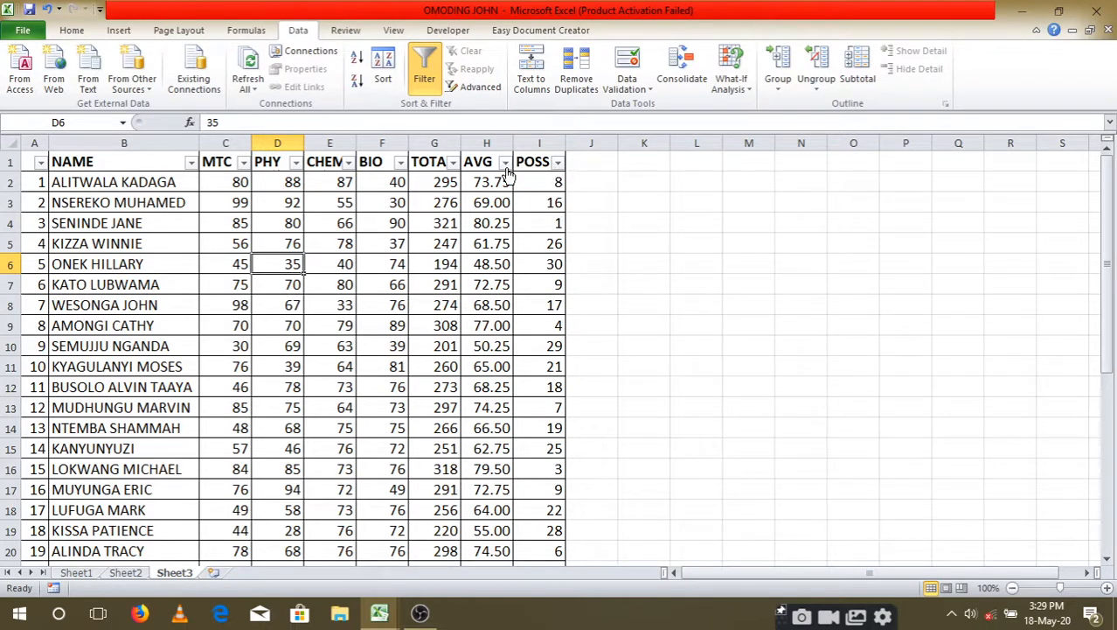
# Step: Filter the TOTAL column to show the top 10 items, and undo the filter
pyautogui.click(453, 163)
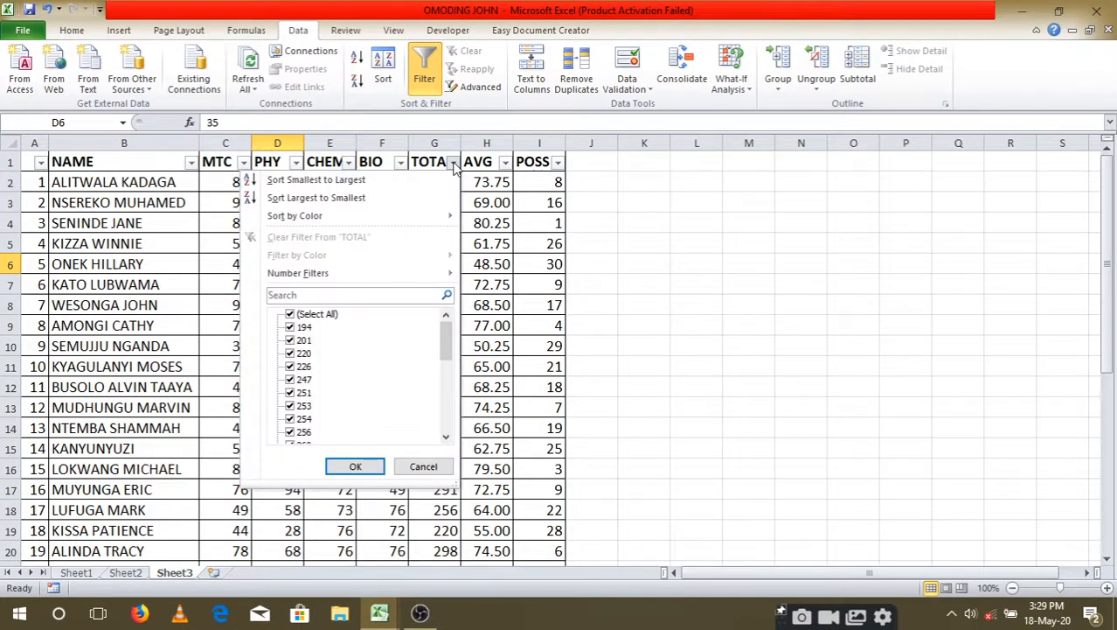
pyautogui.moveTo(433, 276)
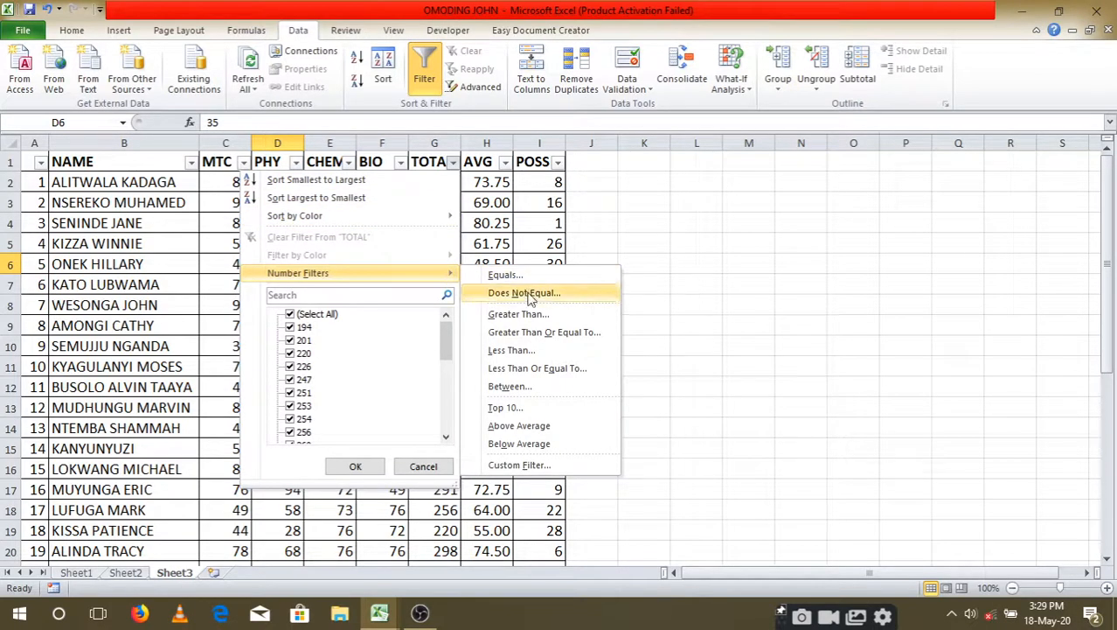
pyautogui.click(533, 406)
pyautogui.moveTo(631, 299); pyautogui.dragTo(704, 334)
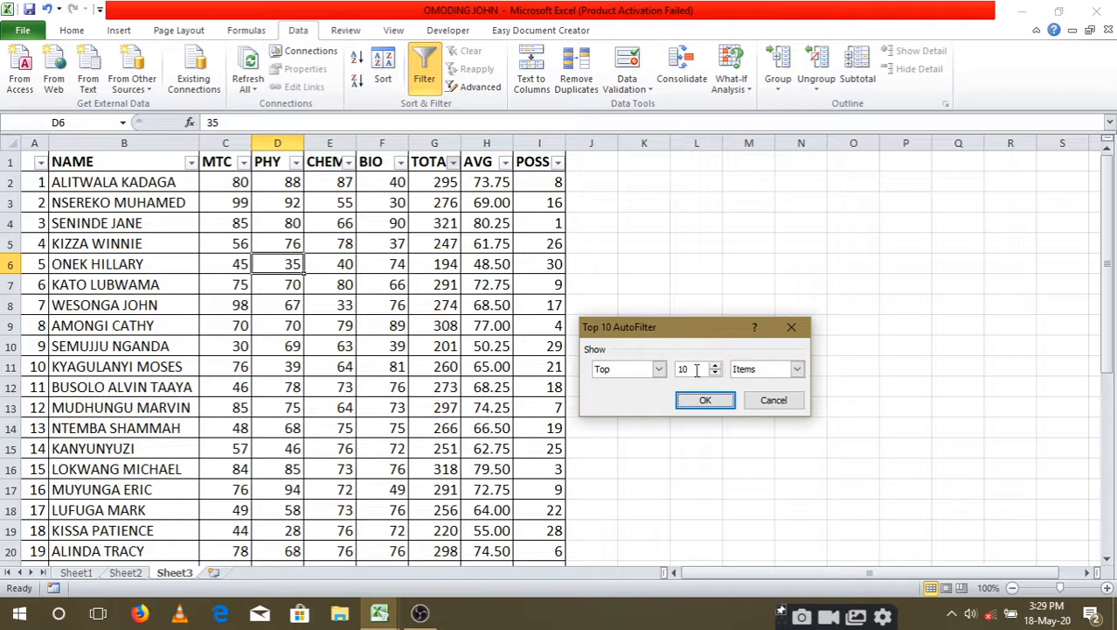
pyautogui.click(659, 368)
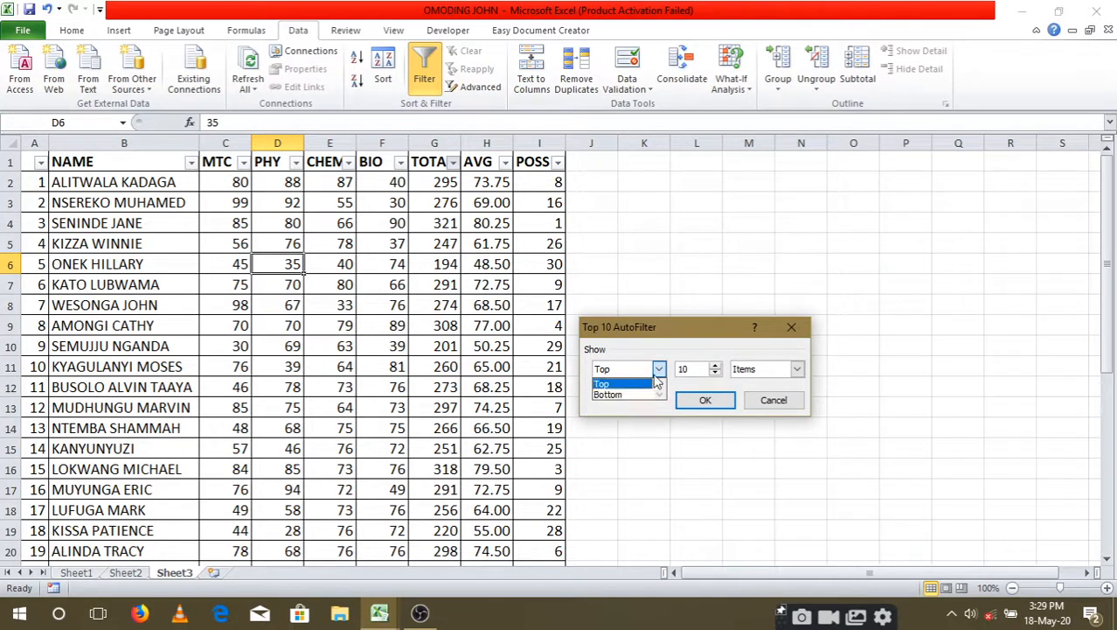
pyautogui.click(662, 371)
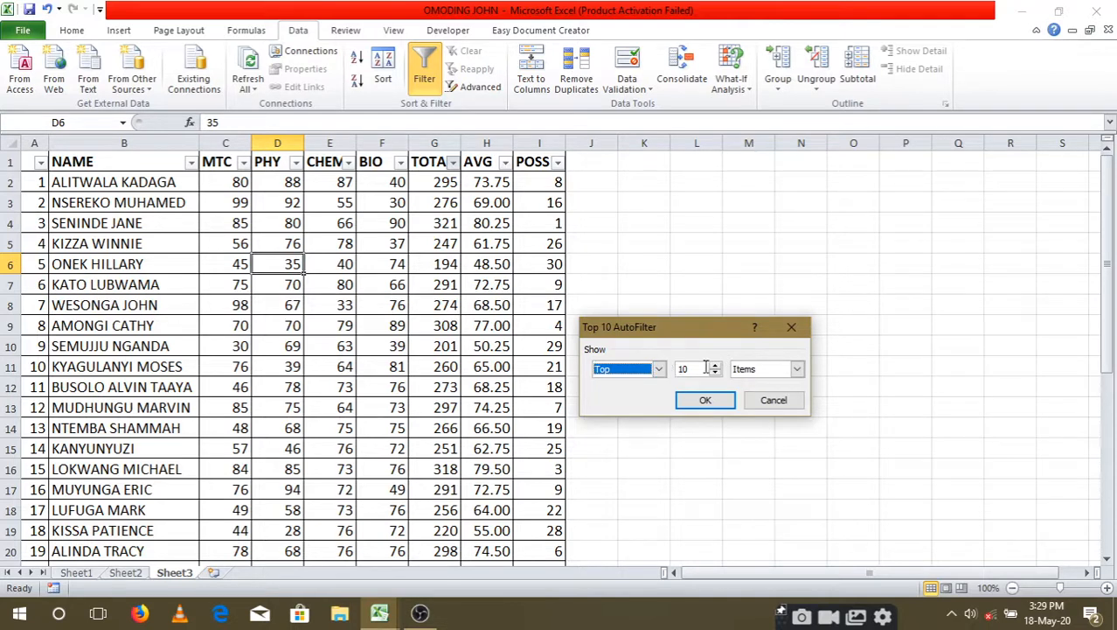
pyautogui.moveTo(687, 369); pyautogui.dragTo(676, 368)
pyautogui.moveTo(696, 369); pyautogui.dragTo(675, 368)
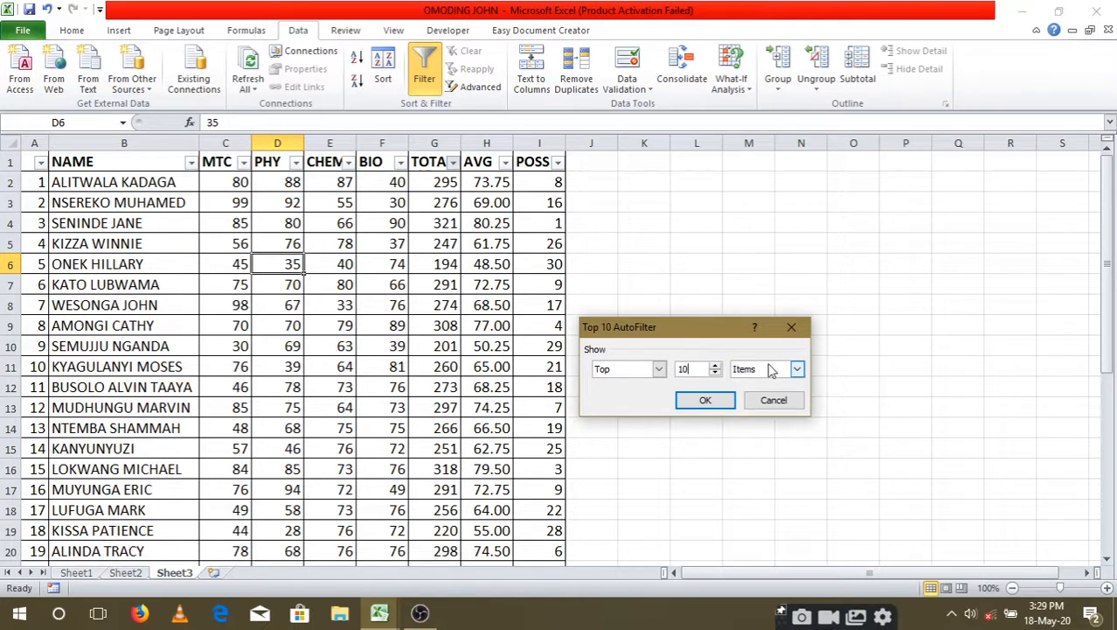
pyautogui.click(797, 369)
pyautogui.click(797, 369)
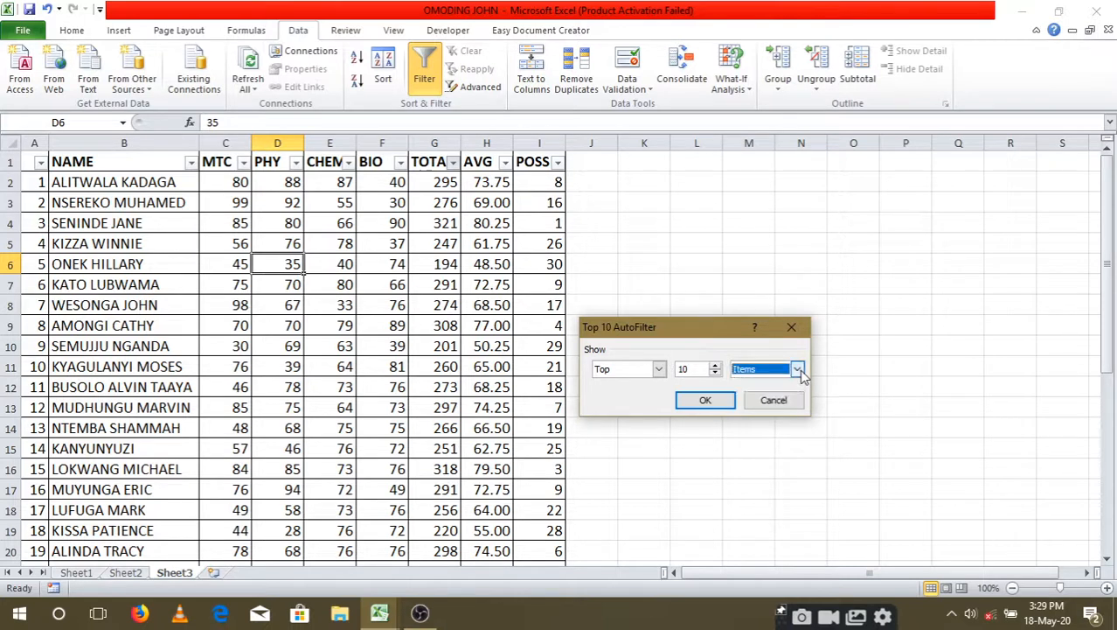
pyautogui.click(697, 400)
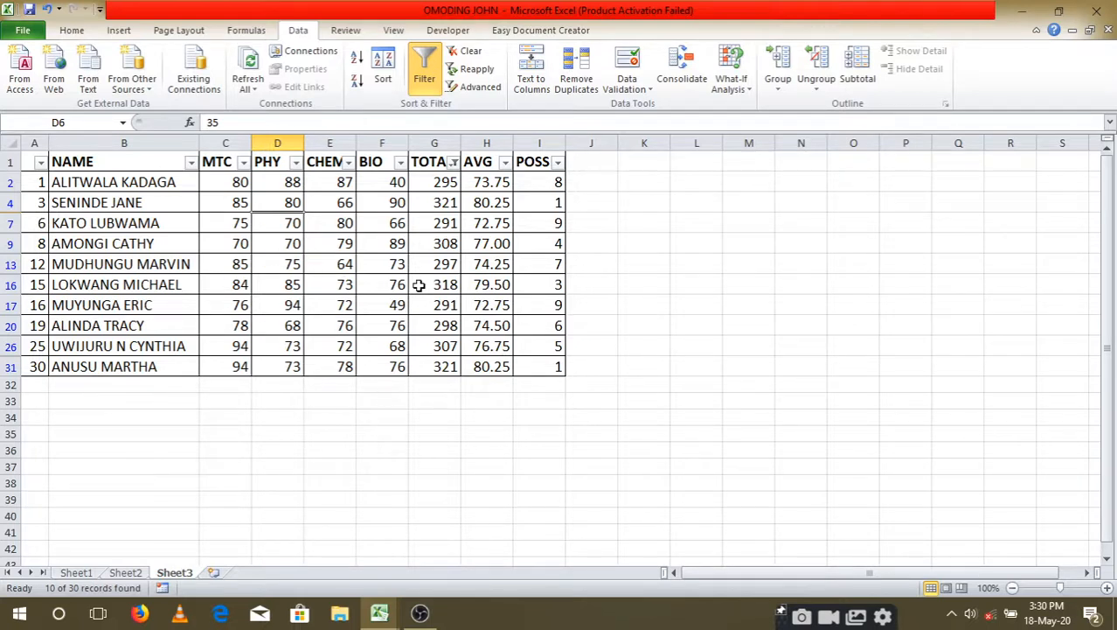
pyautogui.click(47, 10)
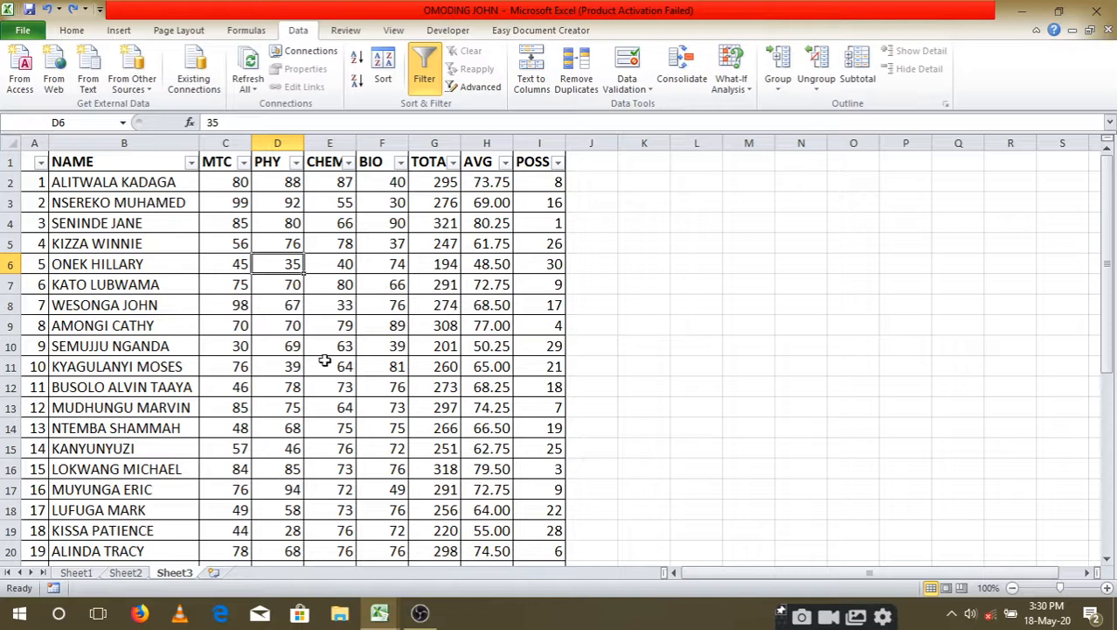
pyautogui.scroll(-5, 292, 427)
pyautogui.scroll(5, 292, 426)
pyautogui.click(298, 168)
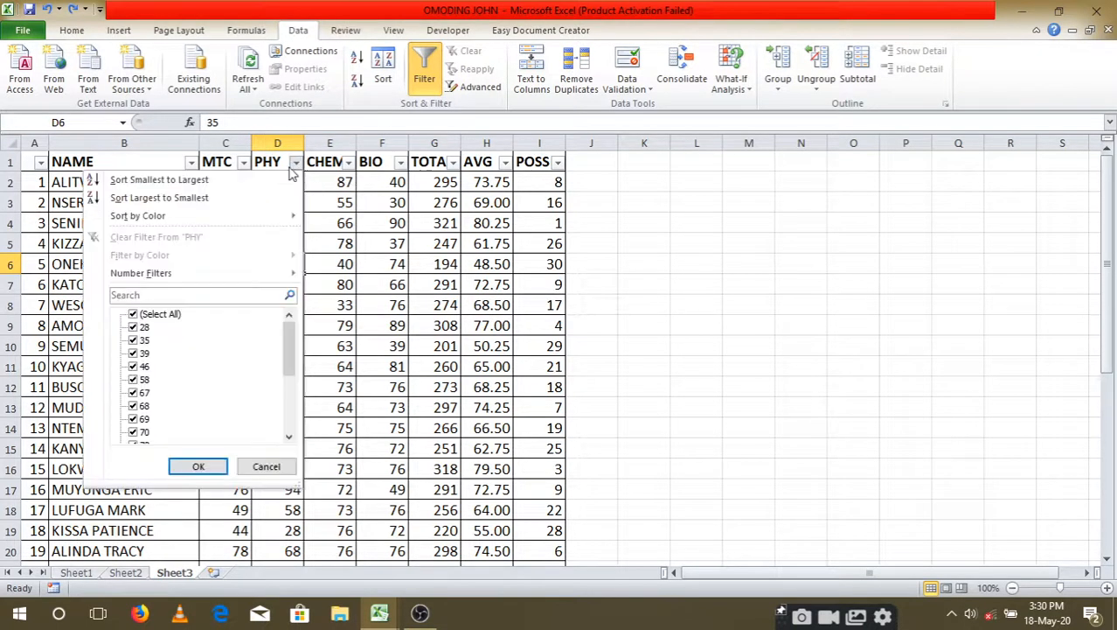
pyautogui.click(242, 163)
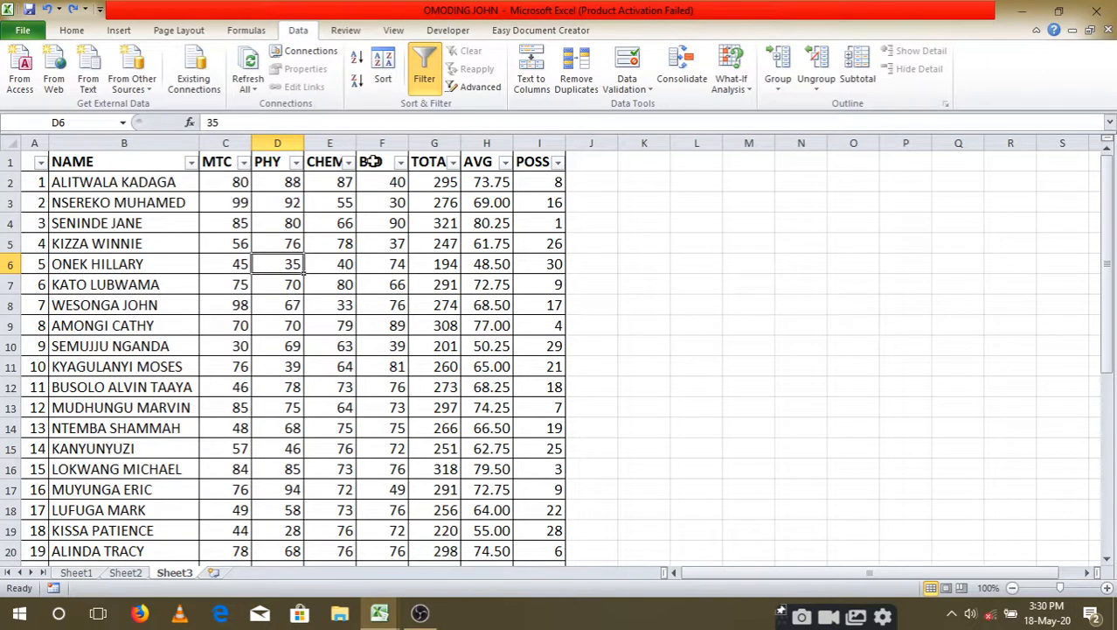
pyautogui.scroll(-5, 340, 333)
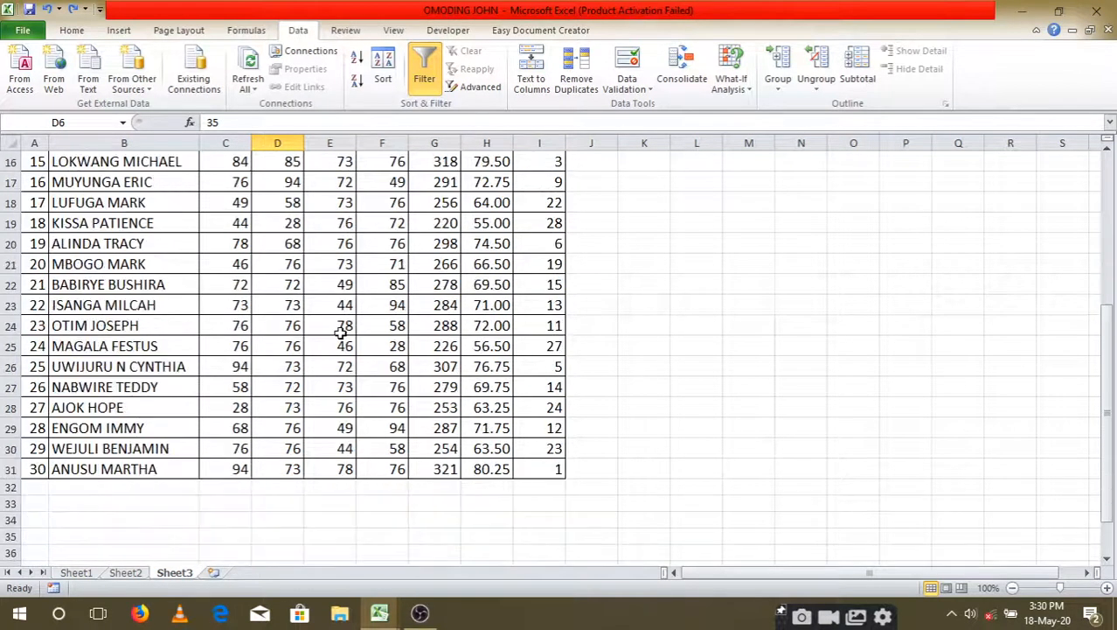
pyautogui.scroll(-4, 345, 326)
pyautogui.scroll(9, 345, 327)
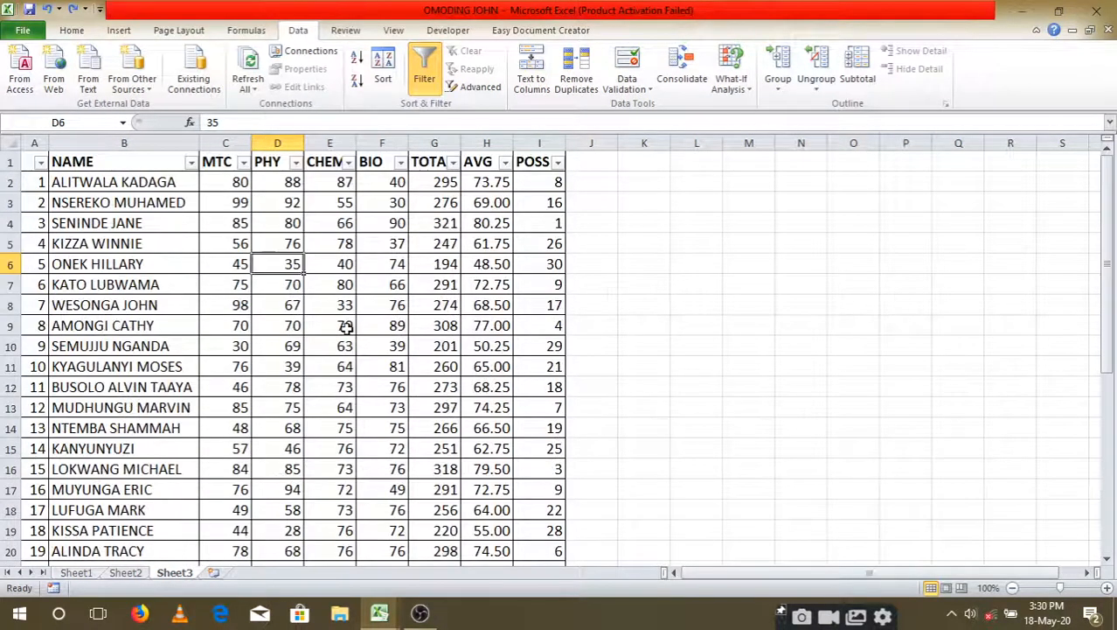